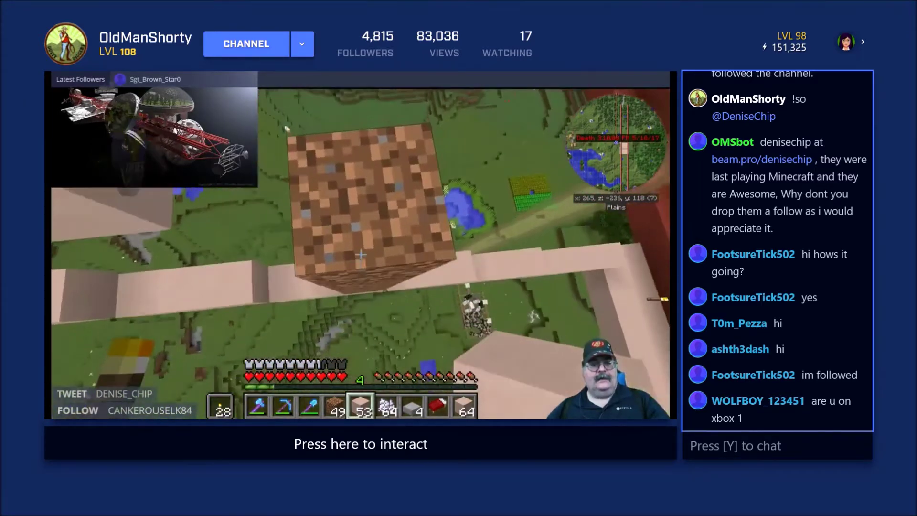
Step: Open the current channel's unfollow and report options, then close them
click(302, 44)
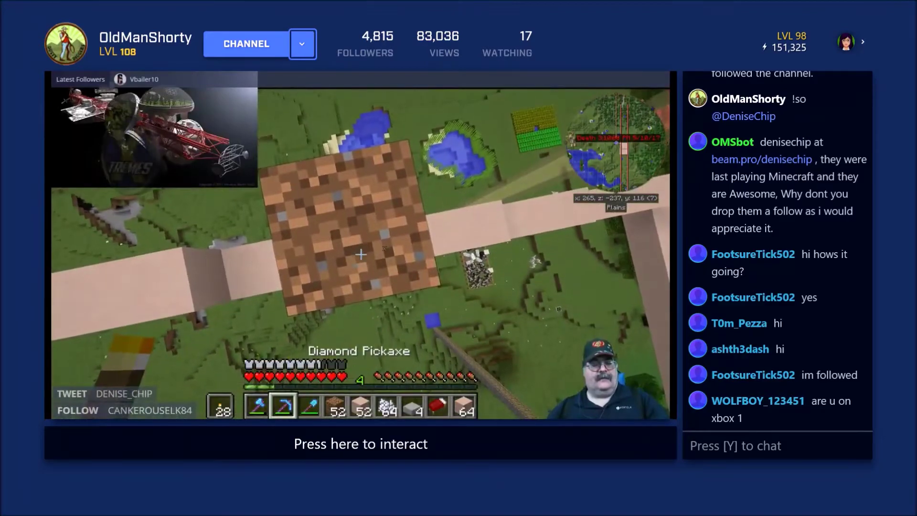
key(Return)
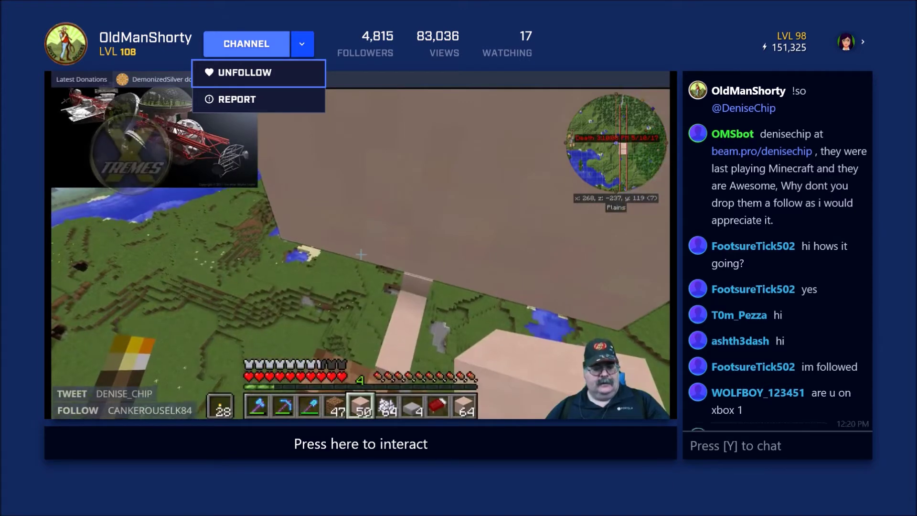
key(Escape)
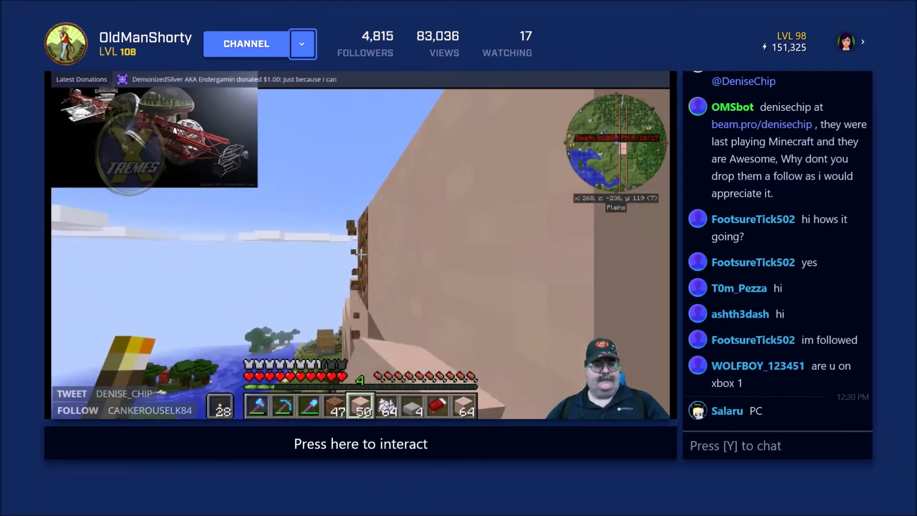
Step: Go through the account panel to GingerAle's own offline channel page and focus its chat
key(Right)
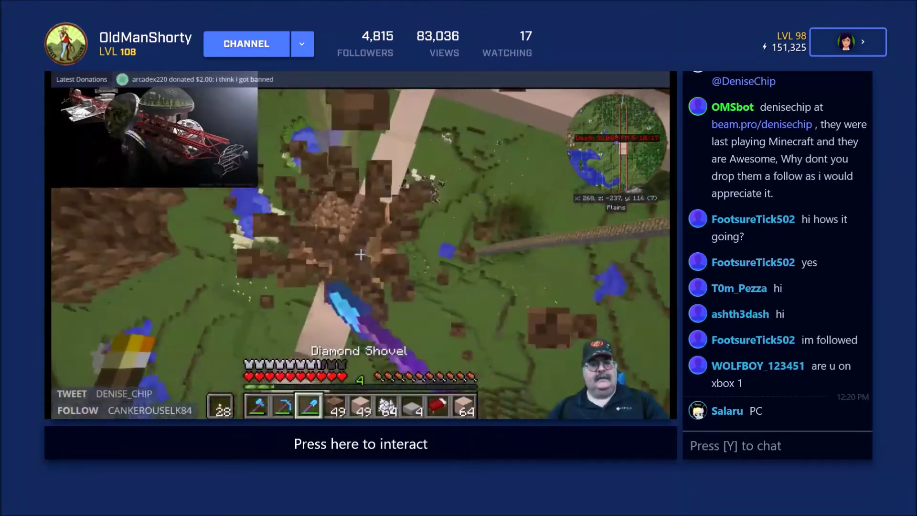
key(Return)
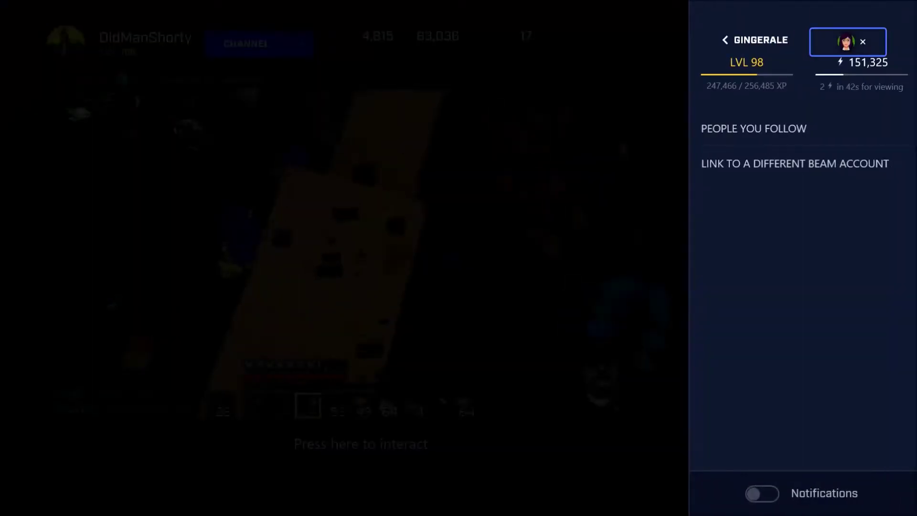
key(Left)
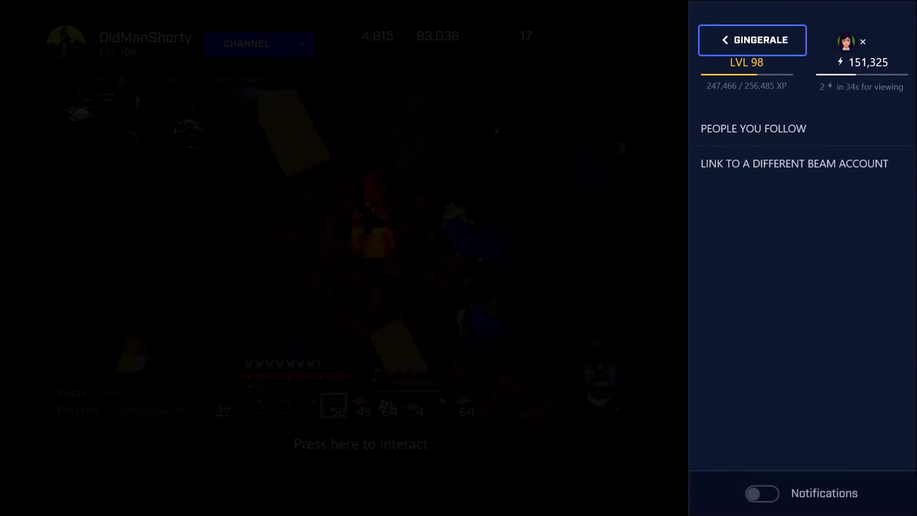
key(Return)
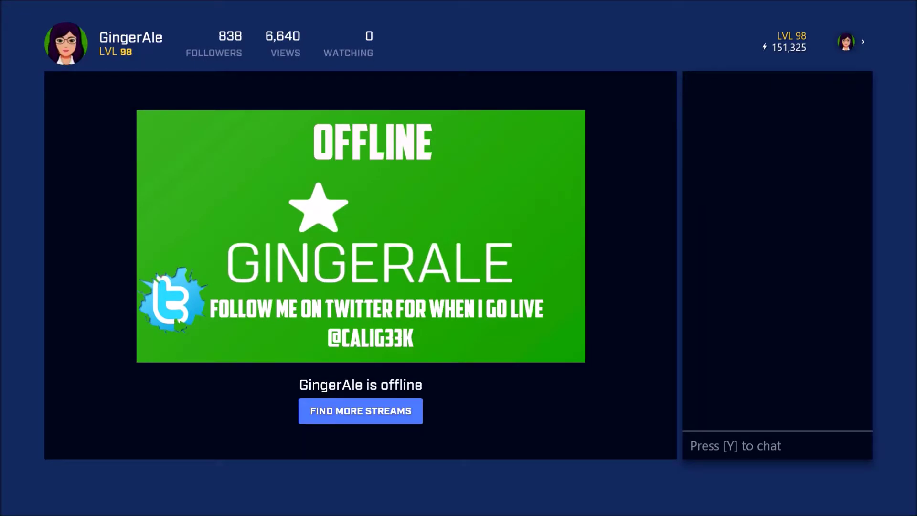
key(Right)
Step: Start a chat message and spell the /host command on the on-screen keyboard
key(y)
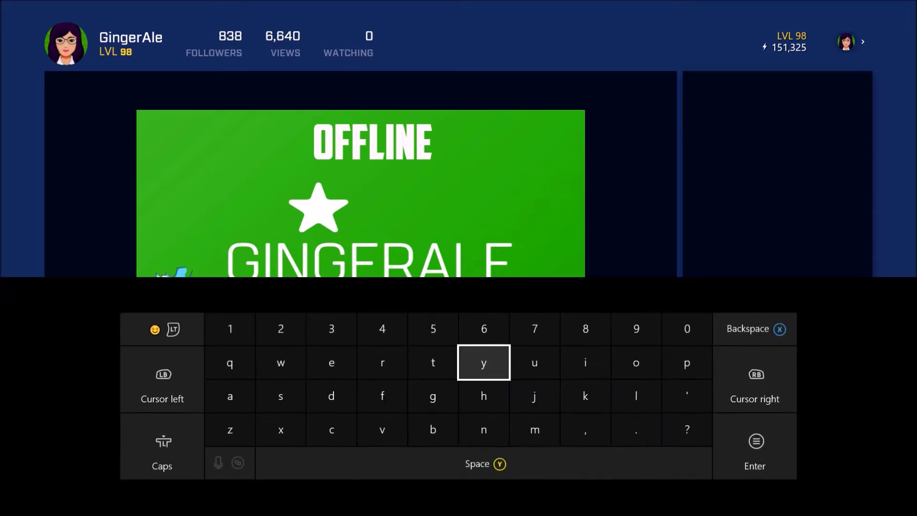
key(Page_Up)
key(Page_Up)
key(Right)
key(Right)
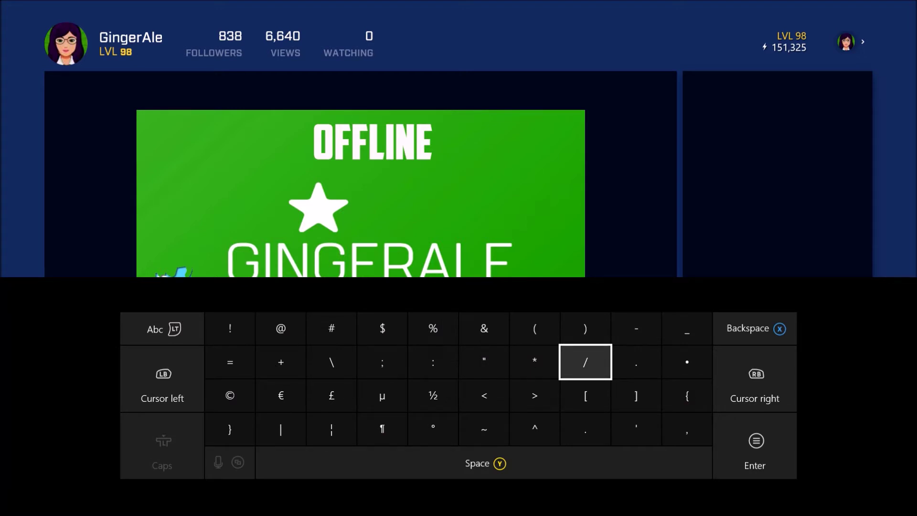
key(Down)
key(Page_Up)
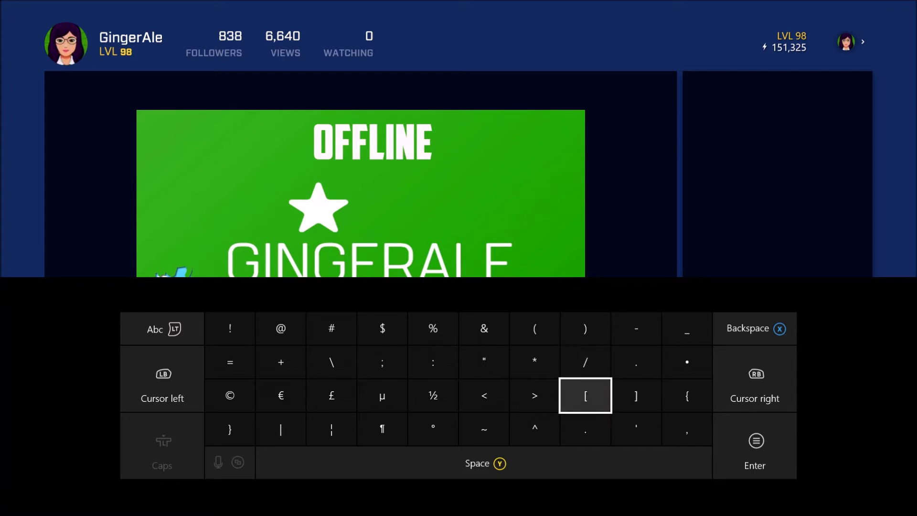
key(Left)
key(Left)
key(Up)
key(Right)
key(Right)
key(Right)
text(o)
key(Down)
key(Left)
key(Left)
key(Left)
key(Left)
key(Left)
key(Left)
key(Left)
text(s)
key(Up)
key(Right)
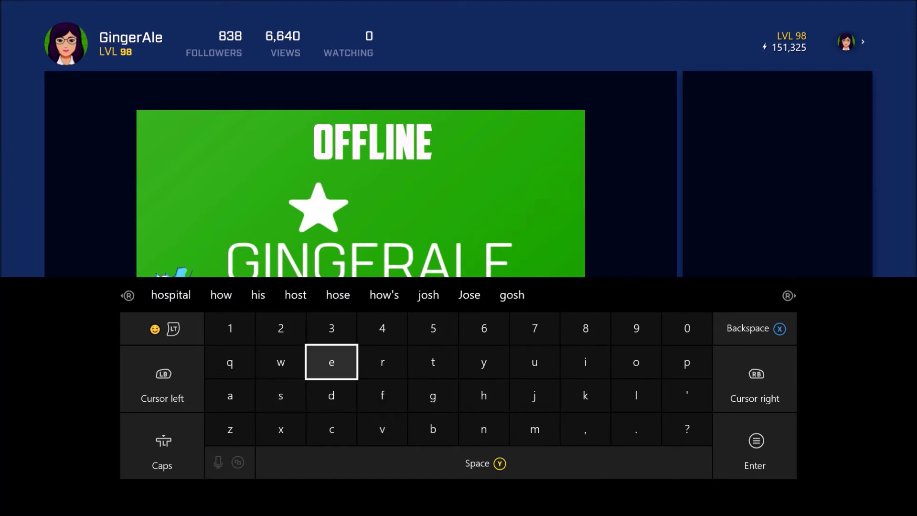
key(Right)
key(Right)
text(t)
key(Down)
key(Down)
key(Down)
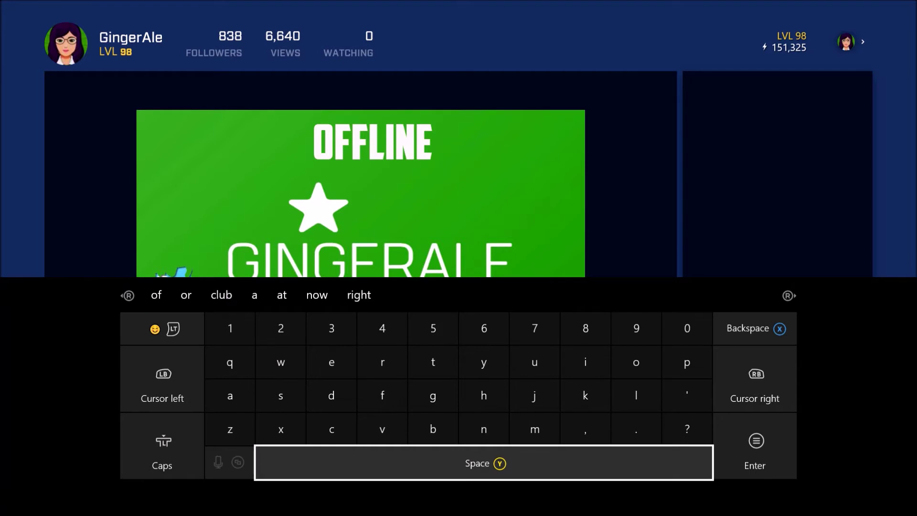
key(LT)
key(LT)
key(Up)
key(Up)
key(Up)
key(Up)
key(Left)
key(Left)
key(Left)
text(@)
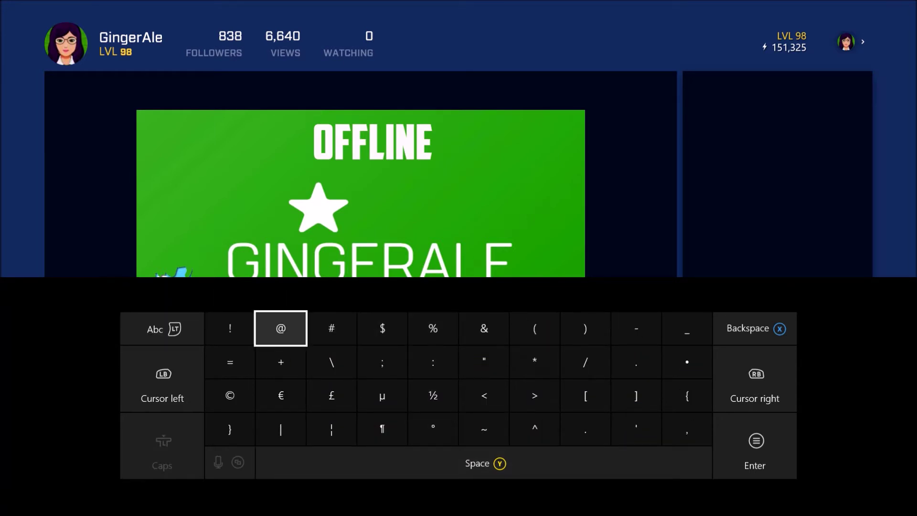
key(LT)
key(LT)
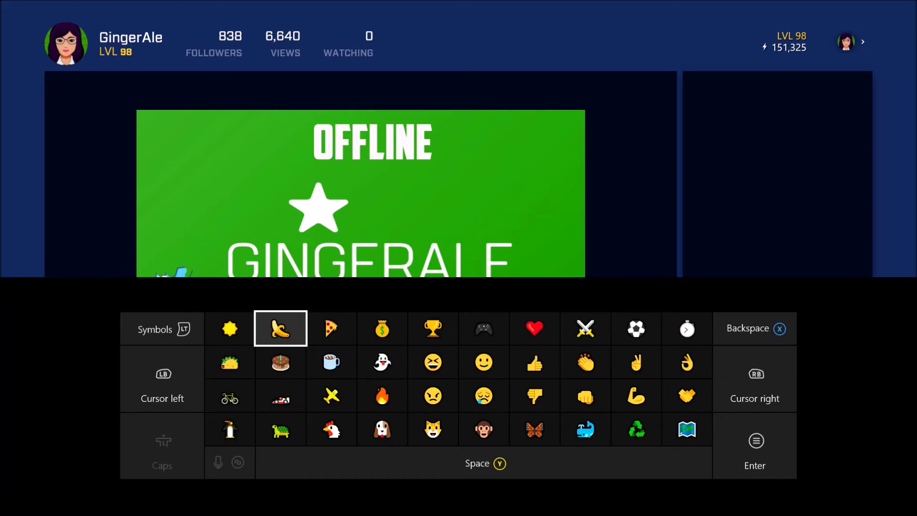
key(LT)
key(LT)
key(Down)
key(Right)
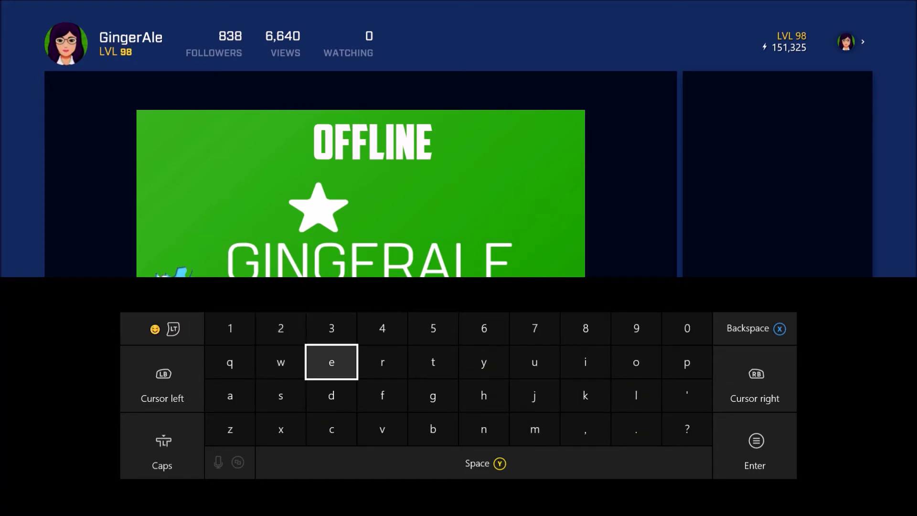
key(Right)
key(Right)
key(Right)
key(Right)
key(Right)
key(Right)
text(o)
key(Down)
text(l)
key(Left)
key(Left)
key(Left)
key(Left)
key(Left)
text(d)
key(Down)
key(Right)
key(Right)
key(Right)
key(Right)
text(m)
key(Left)
key(Left)
key(Left)
key(Left)
key(Left)
key(Left)
key(Up)
text(a)
key(Down)
key(Right)
key(Right)
key(Right)
key(Right)
key(Right)
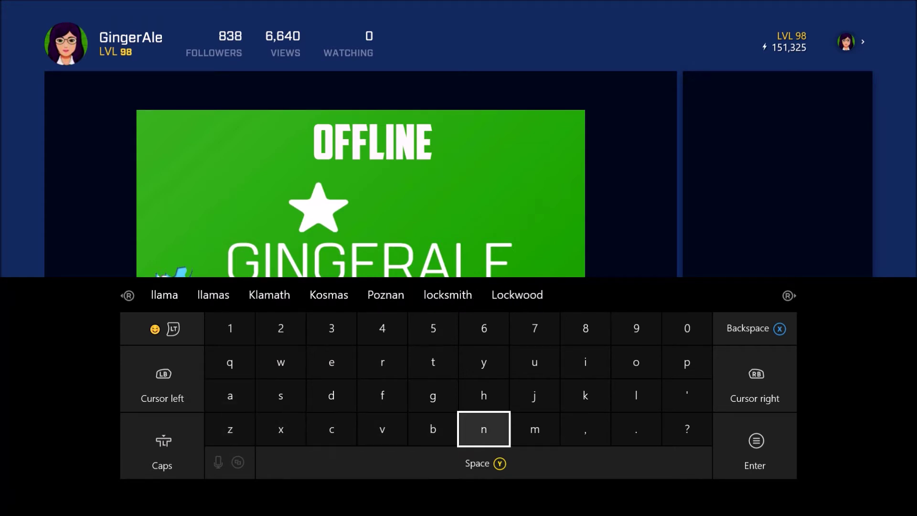
text(n)
key(Up)
key(Up)
key(Left)
key(Left)
key(Left)
key(Left)
key(Down)
text(s)
key(Right)
key(Right)
key(Right)
key(Right)
key(Up)
key(Right)
key(Right)
key(Right)
key(Left)
key(BackSpace)
key(BackSpace)
key(BackSpace)
key(BackSpace)
key(BackSpace)
key(BackSpace)
key(BackSpace)
key(BackSpace)
key(Left)
key(Left)
key(Left)
key(Right)
key(Right)
key(Down)
key(Down)
key(Right)
key(Down)
key(Right)
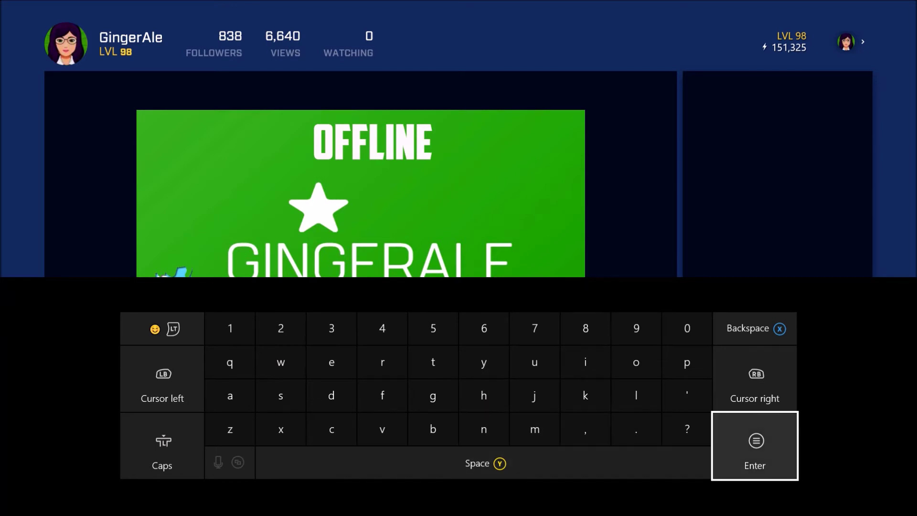
key(Return)
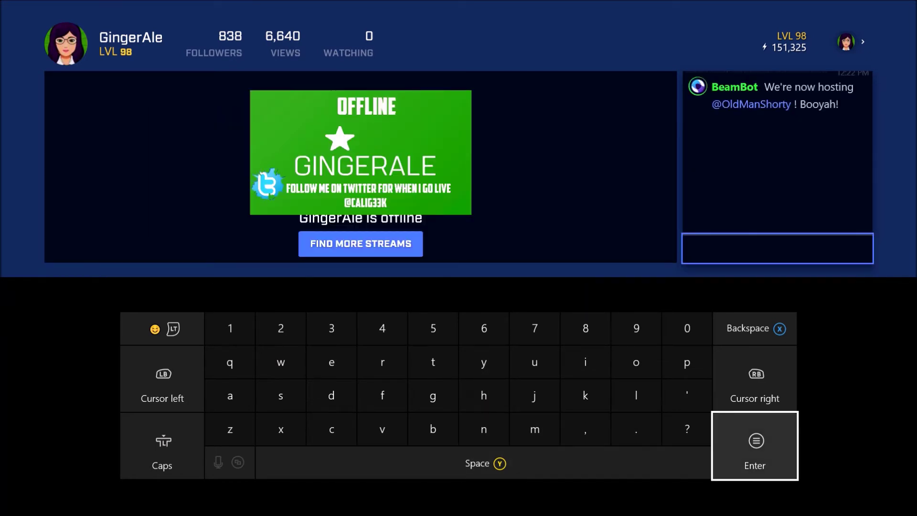
Step: Close the keyboard and chat field, then open the Channels page through FIND MORE STREAMS
key(Escape)
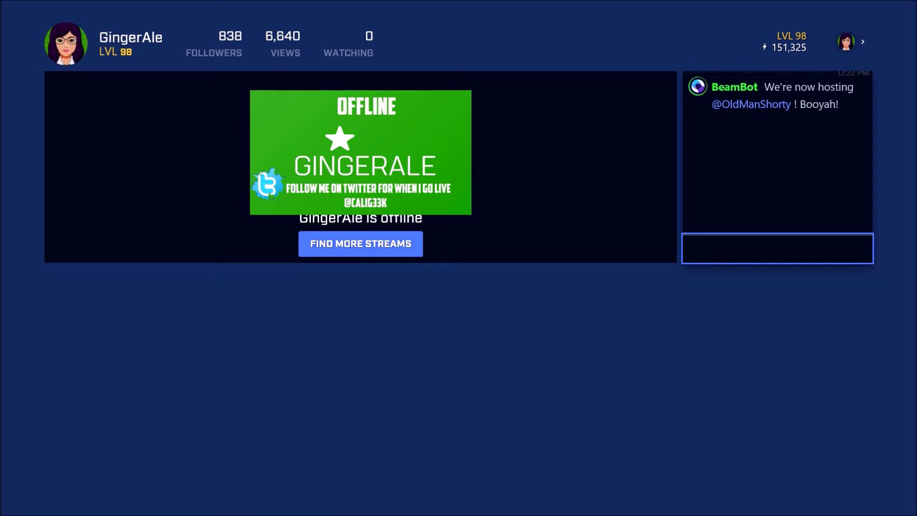
key(Escape)
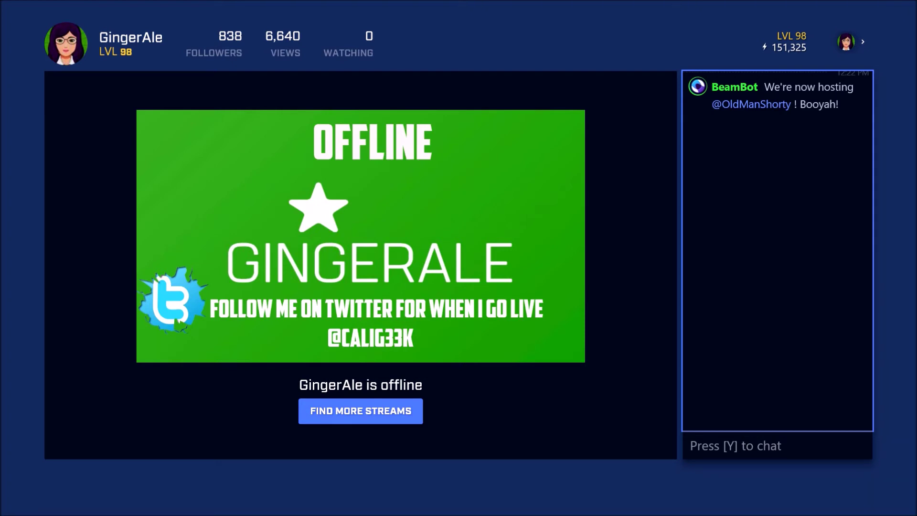
key(Up)
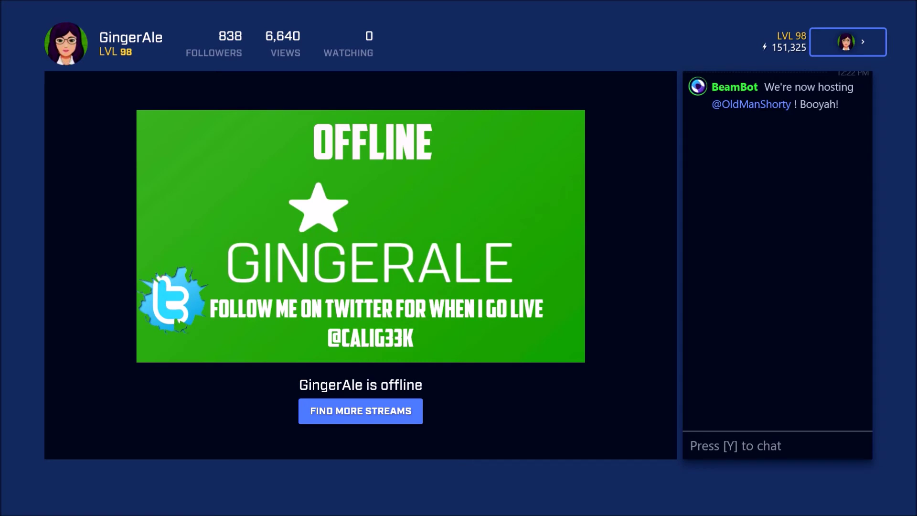
key(Down)
key(Down)
key(Left)
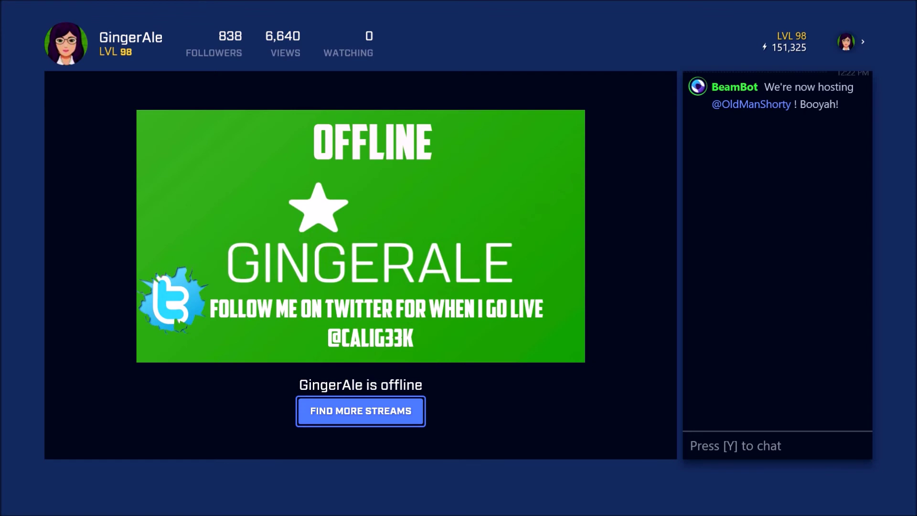
key(Return)
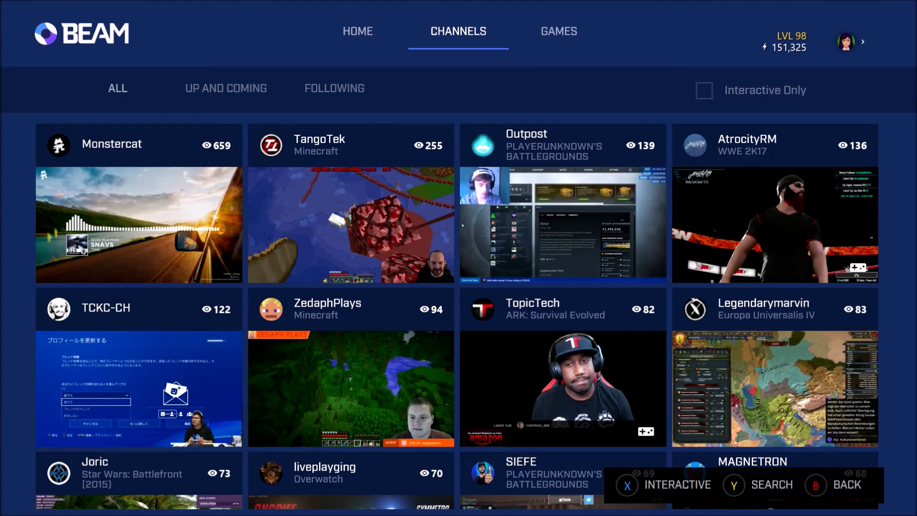
Step: Switch to the GAMES tab, then reopen GingerAle's channel from the account panel
key(Right)
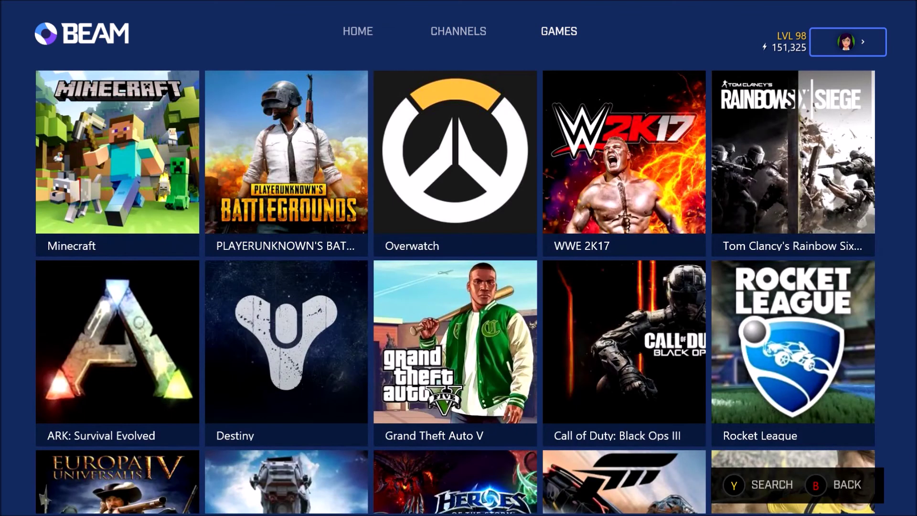
key(Return)
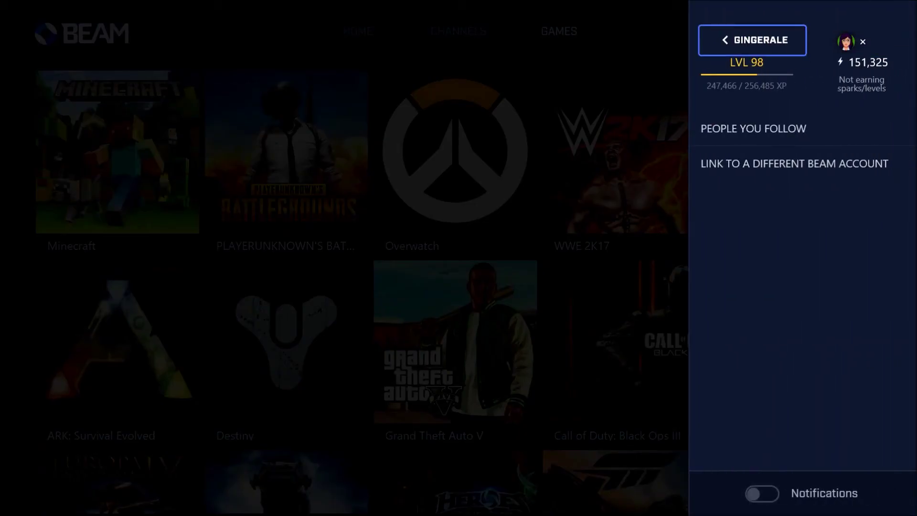
key(Return)
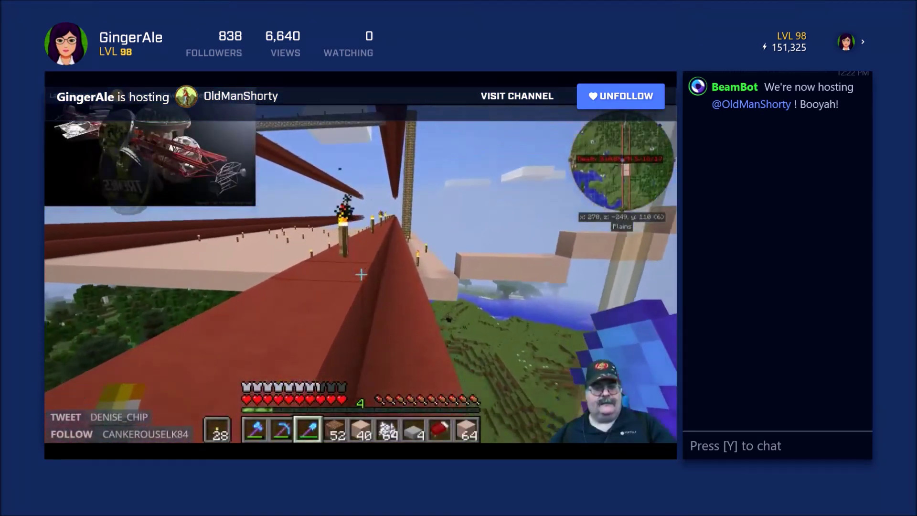
Step: Open OldManShorty's channel through VISIT CHANNEL on the host banner
key(Down)
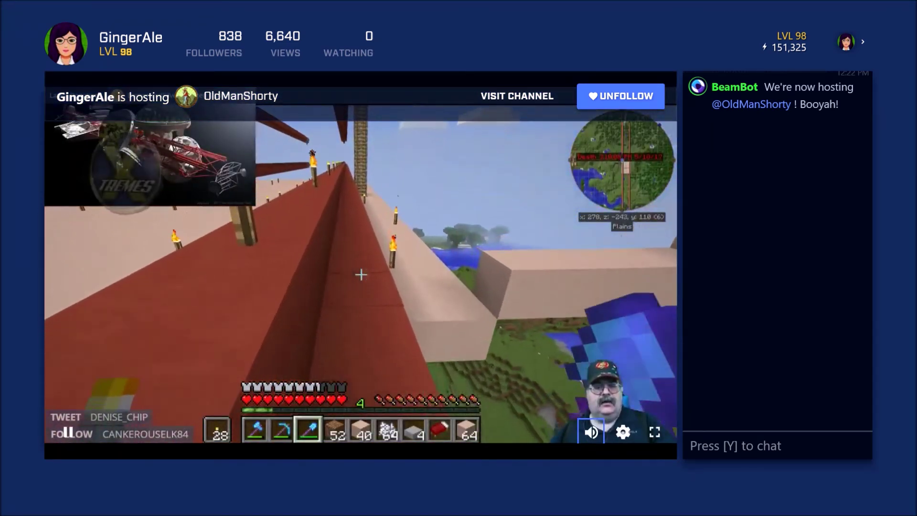
key(Up)
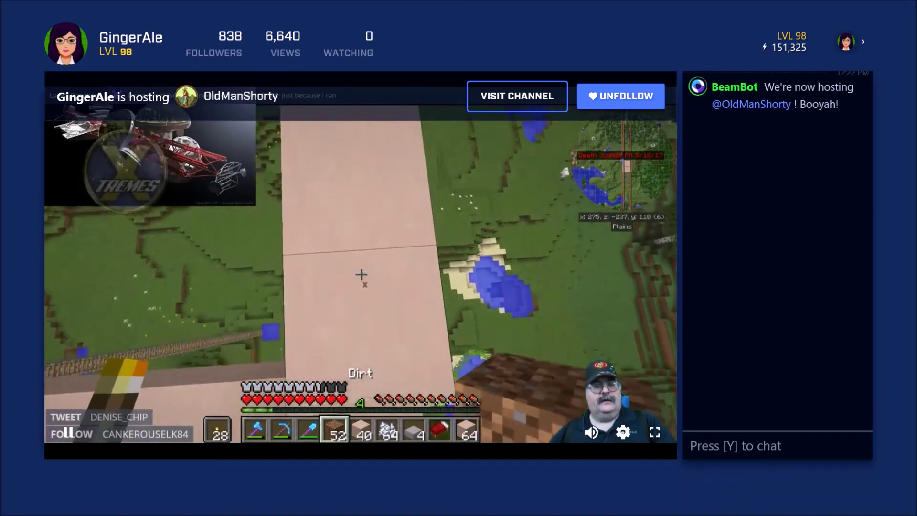
key(Return)
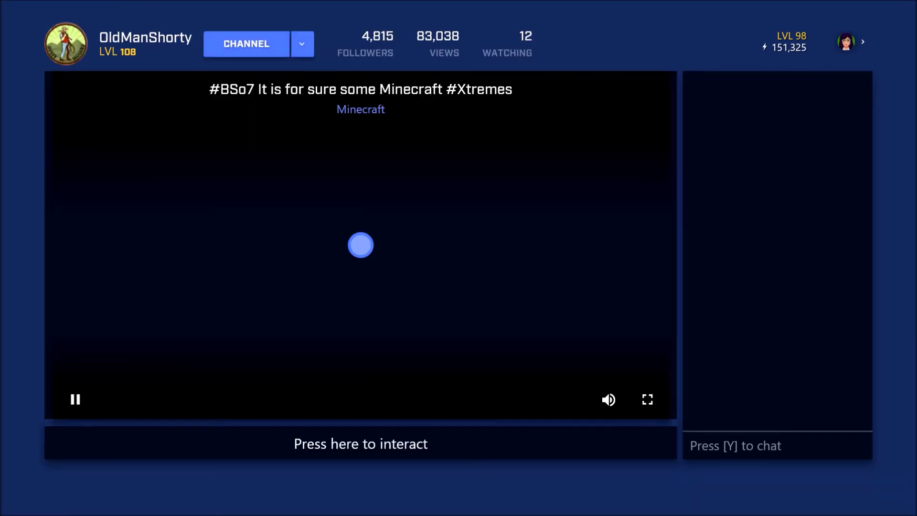